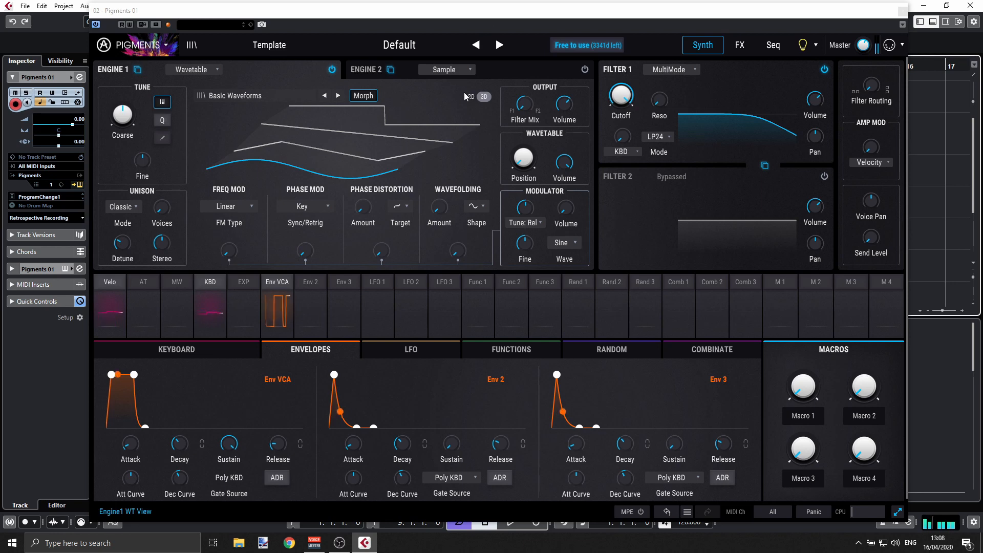
Set Engine 1's wavetable position to about 0.768 and lengthen the Env VCA release
left_click_drag(523, 158, 523, 119)
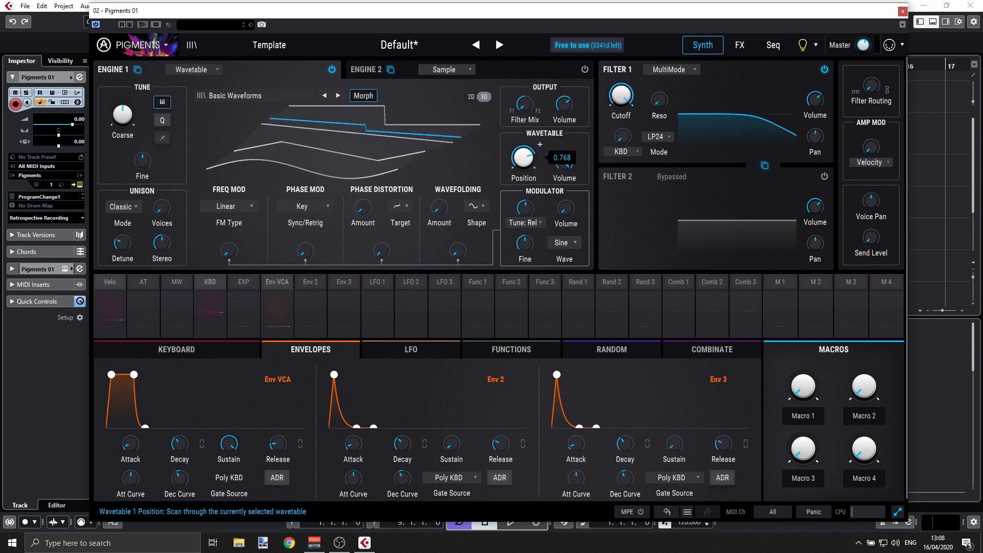
left_click_drag(523, 119, 523, 118)
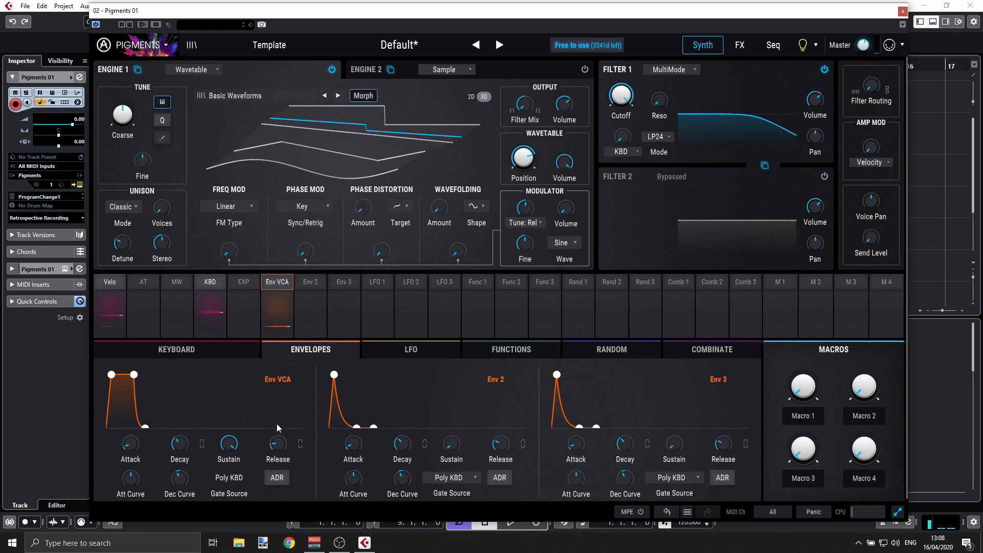
left_click_drag(277, 444, 278, 428)
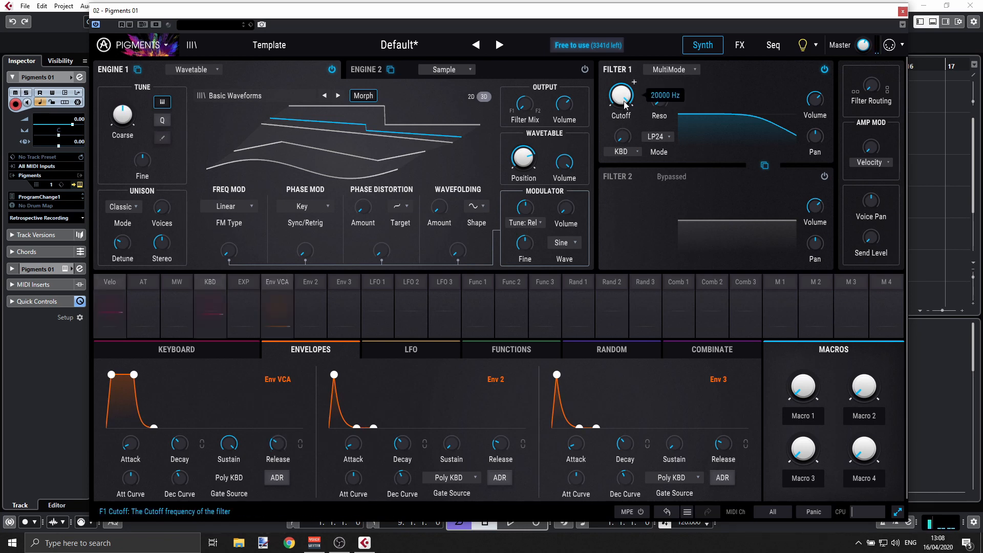
Lower the Filter 1 cutoff from fully open and raise its resonance slightly
left_click_drag(625, 104, 625, 137)
left_click_drag(663, 104, 662, 84)
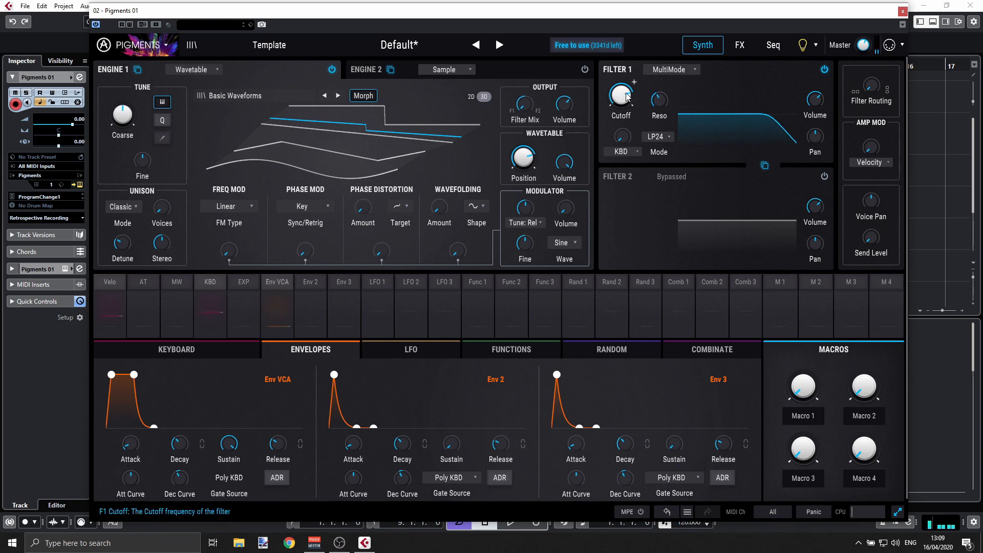
left_click_drag(621, 95, 621, 97)
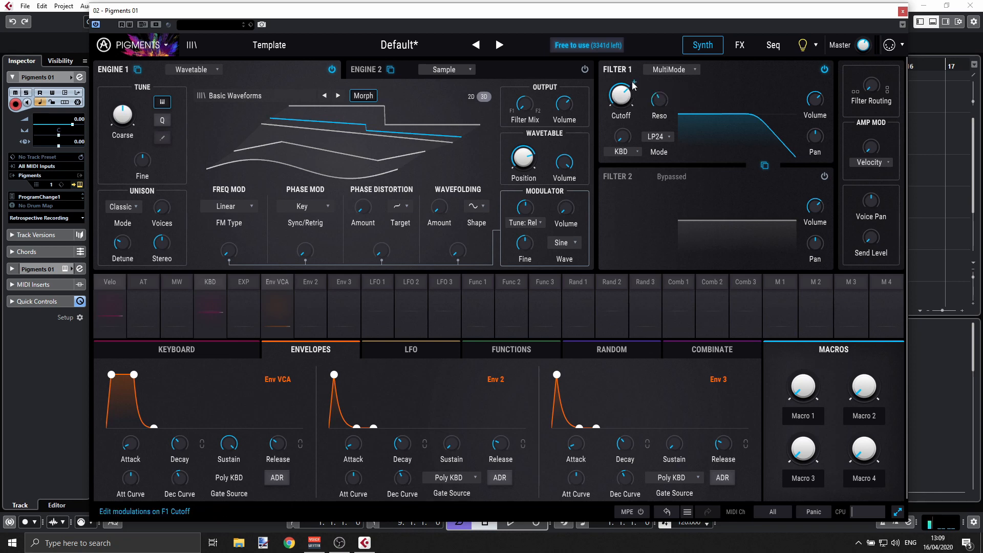
Modulate the Filter 1 cutoff with Env 2 by an amount of 0.25
left_click(634, 82)
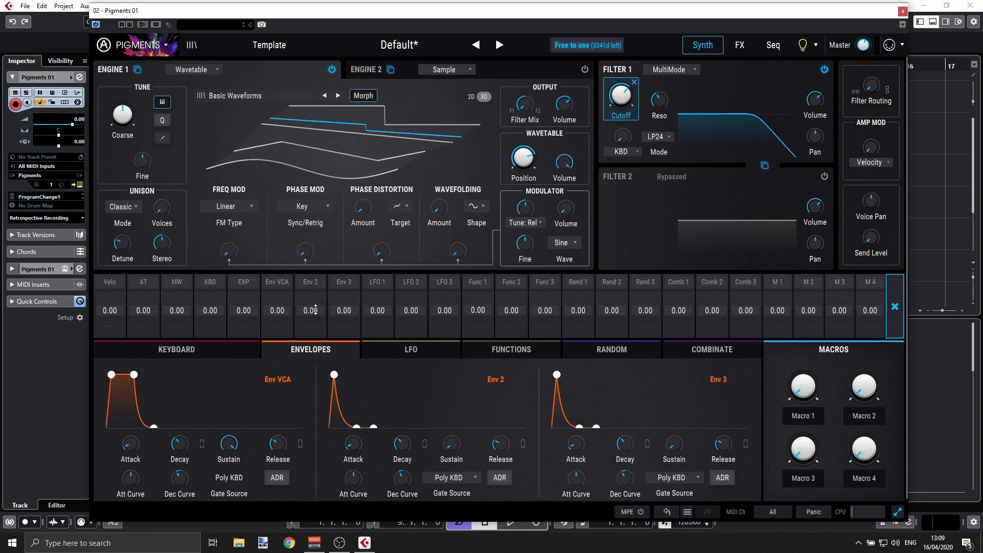
mouse_move(316, 310)
left_mouse_down()
mouse_move(315, 297)
mouse_move(310, 306)
left_mouse_up()
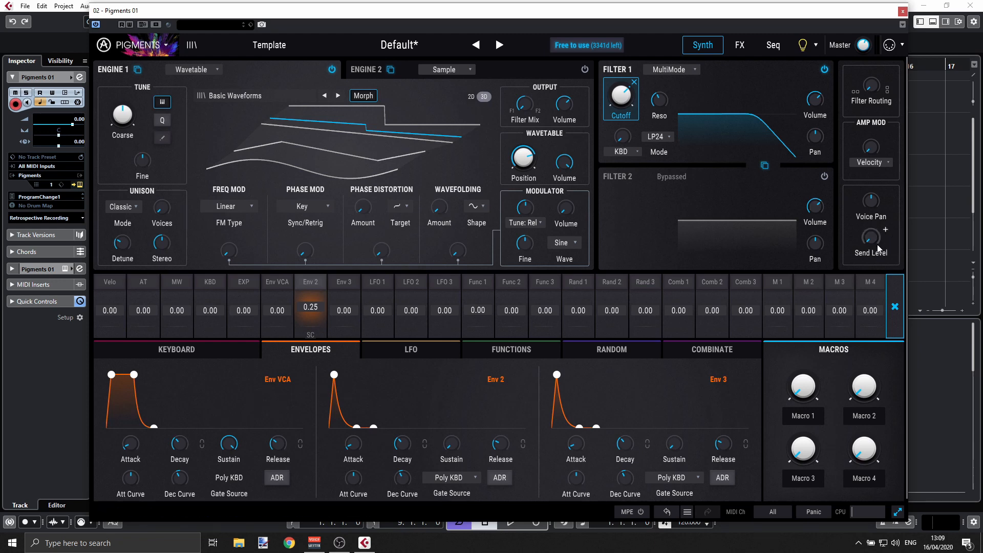
Raise the voice Send Level to about -8.7 dB and check the effects assigned to the send bus
mouse_move(870, 245)
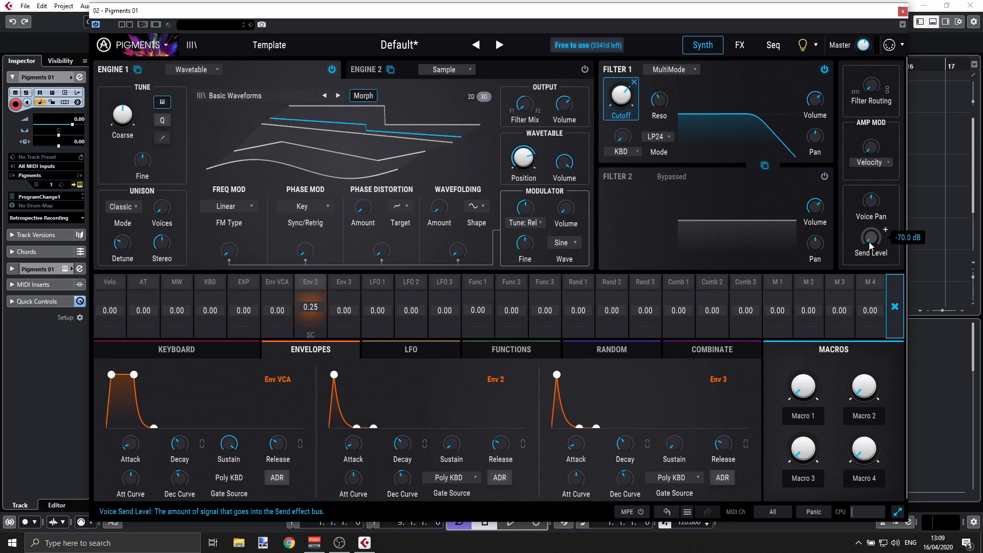
left_click_drag(869, 242, 869, 203)
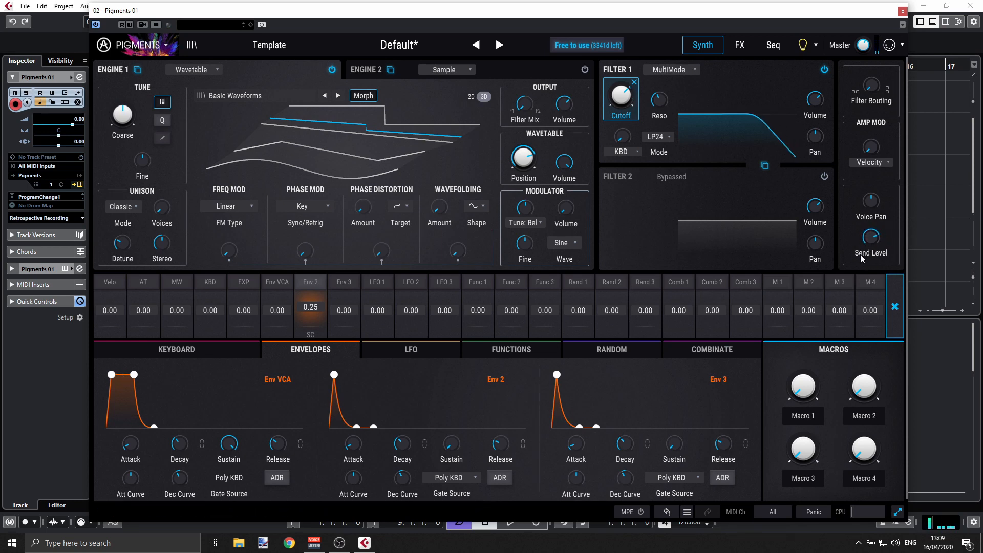
left_click(729, 48)
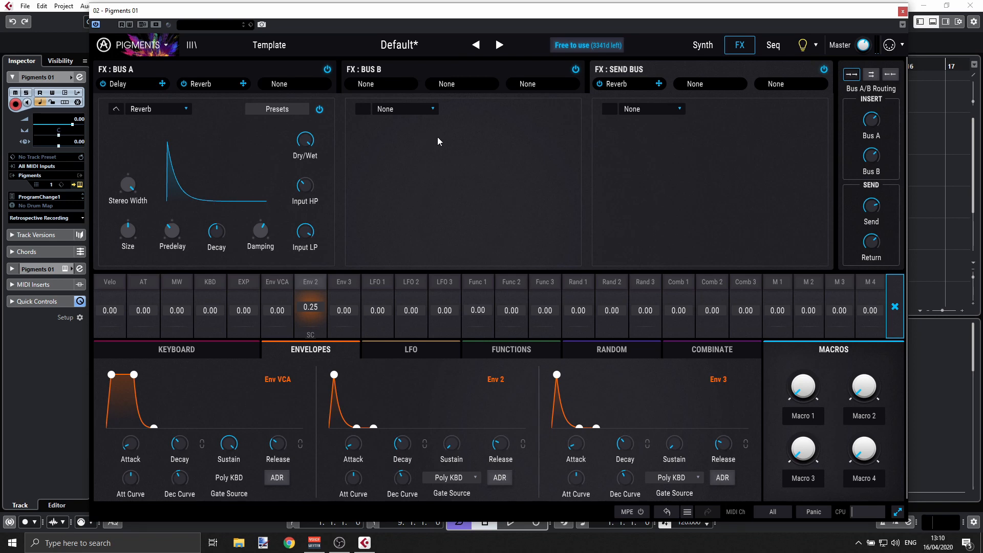
left_click(706, 49)
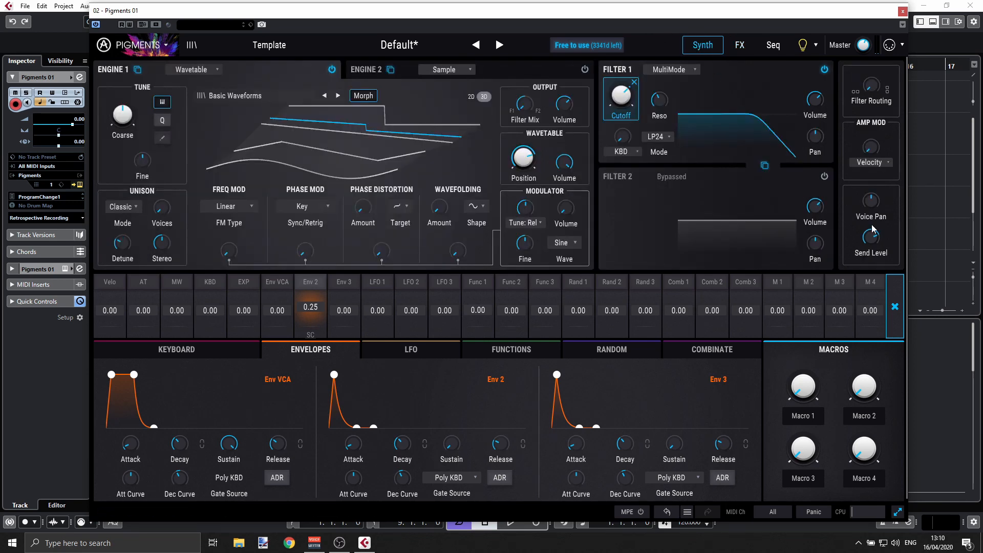
Reduce the base voice Send Level and modulate it with Env 2 by an amount of 0.60
mouse_move(869, 242)
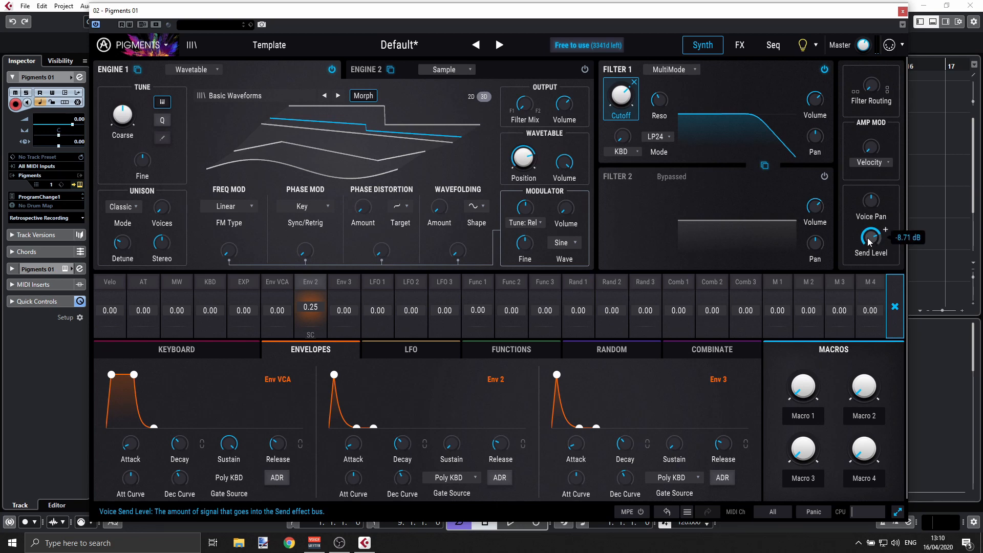
mouse_move(869, 242)
left_mouse_down()
mouse_move(869, 257)
mouse_move(869, 248)
left_mouse_up()
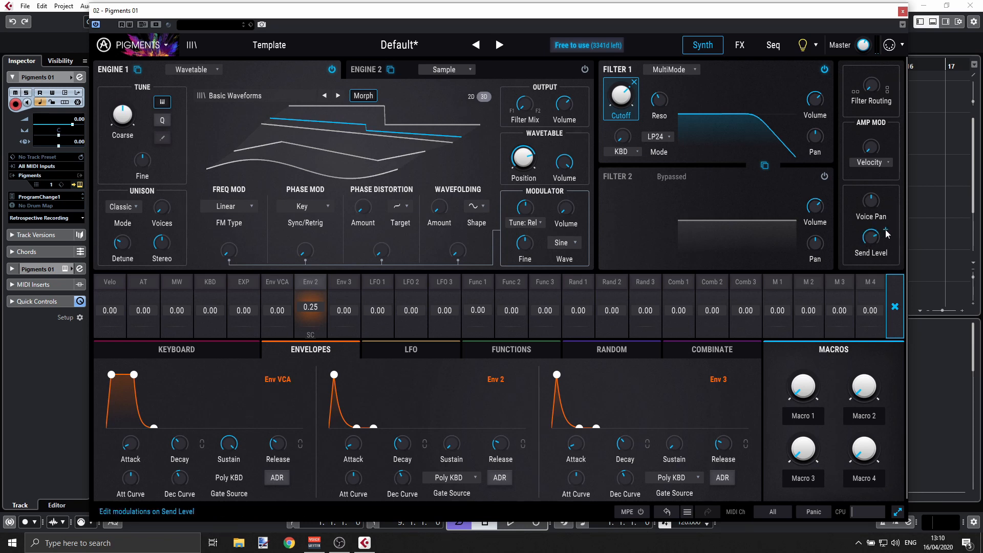
left_click(886, 229)
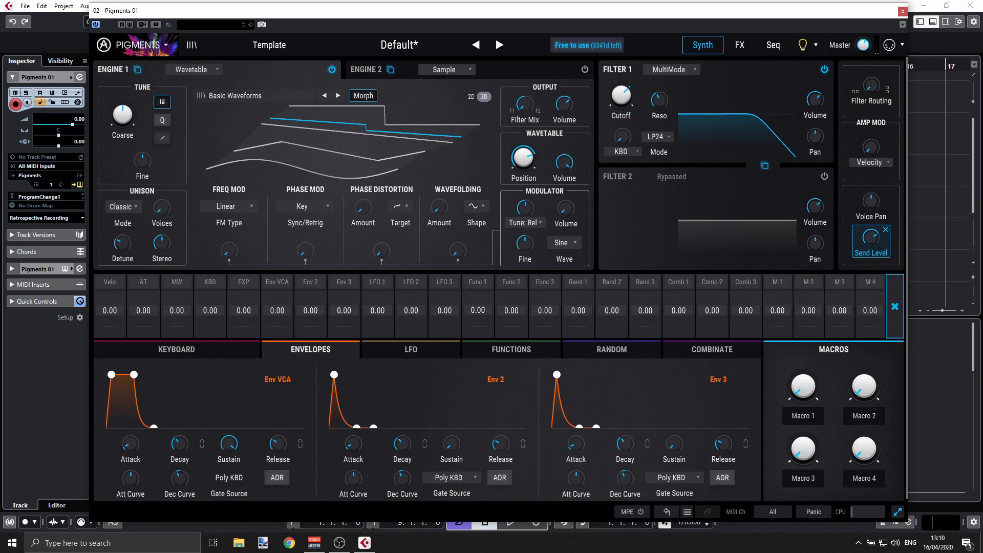
mouse_move(307, 308)
left_mouse_down()
mouse_move(308, 295)
mouse_move(310, 304)
left_mouse_up()
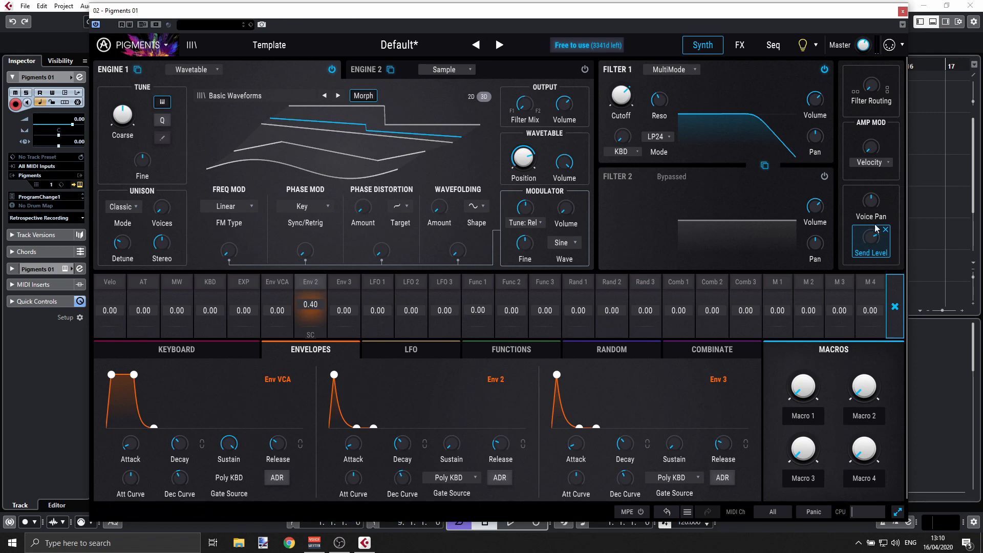
mouse_move(871, 238)
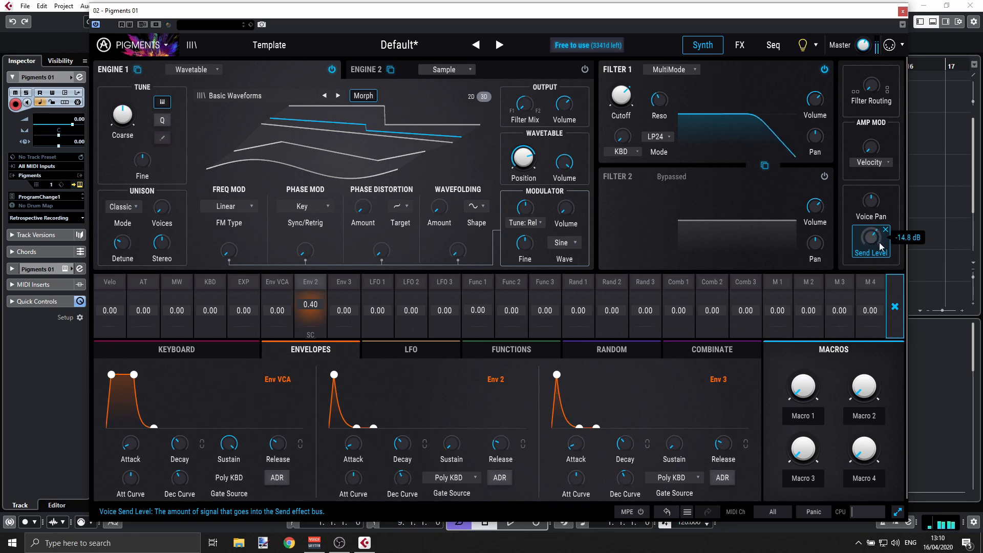
mouse_move(880, 244)
left_mouse_down()
mouse_move(880, 279)
mouse_move(872, 239)
left_mouse_up()
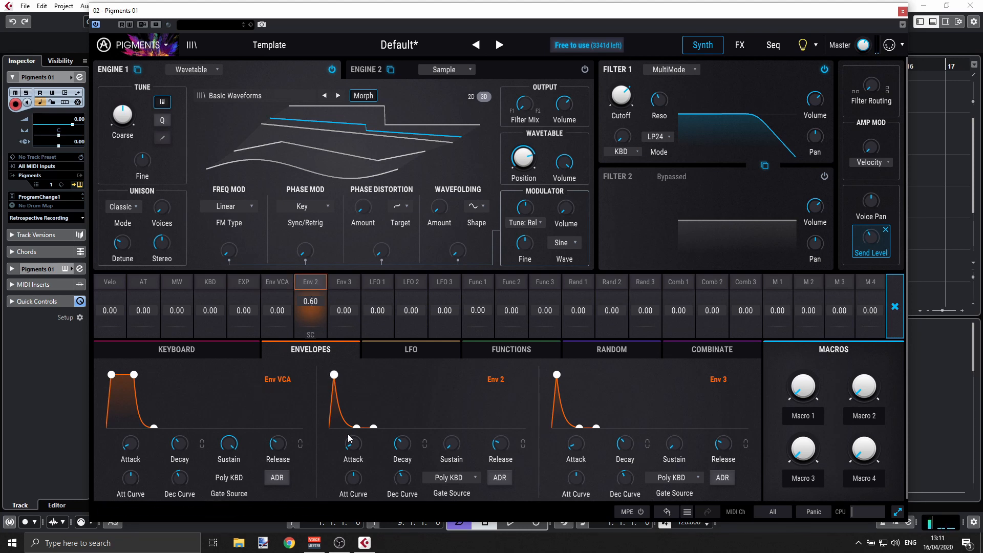
Lengthen the Env 2 attack so its modulation fades in more slowly
left_click_drag(354, 453, 354, 435)
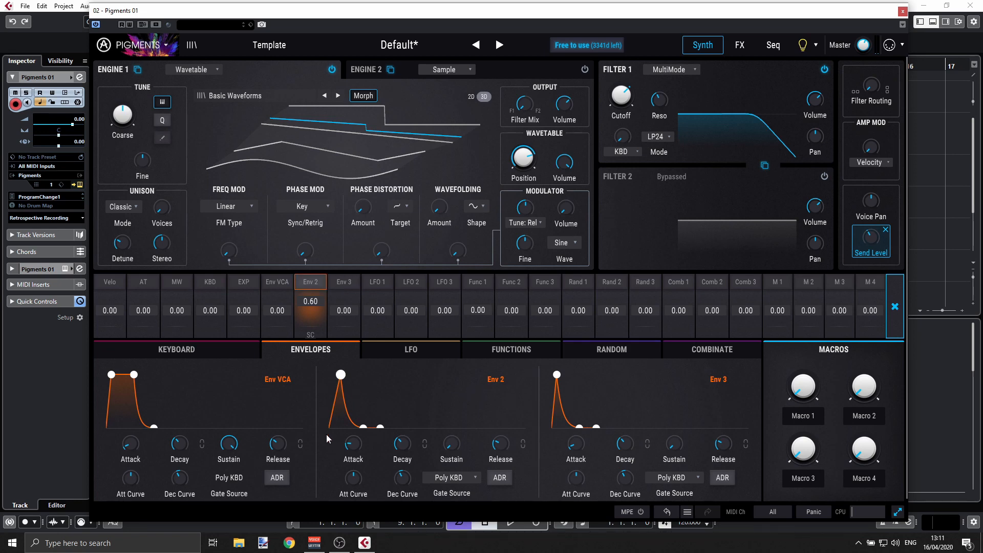
mouse_move(352, 441)
left_click_drag(353, 444, 353, 423)
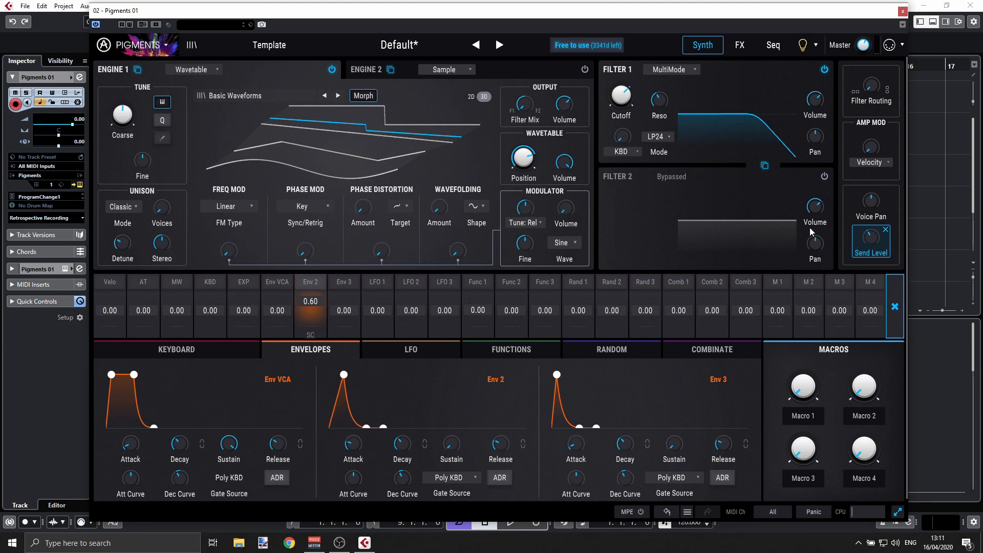
Review which parameters Env 2 modulates and by how much
mouse_move(873, 238)
left_click(895, 307)
left_click(311, 288)
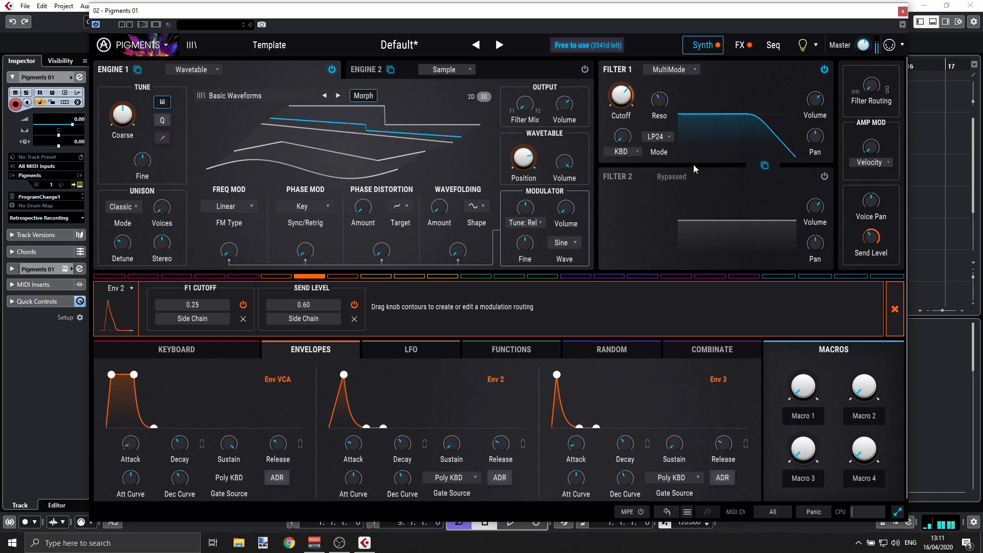
left_click(898, 310)
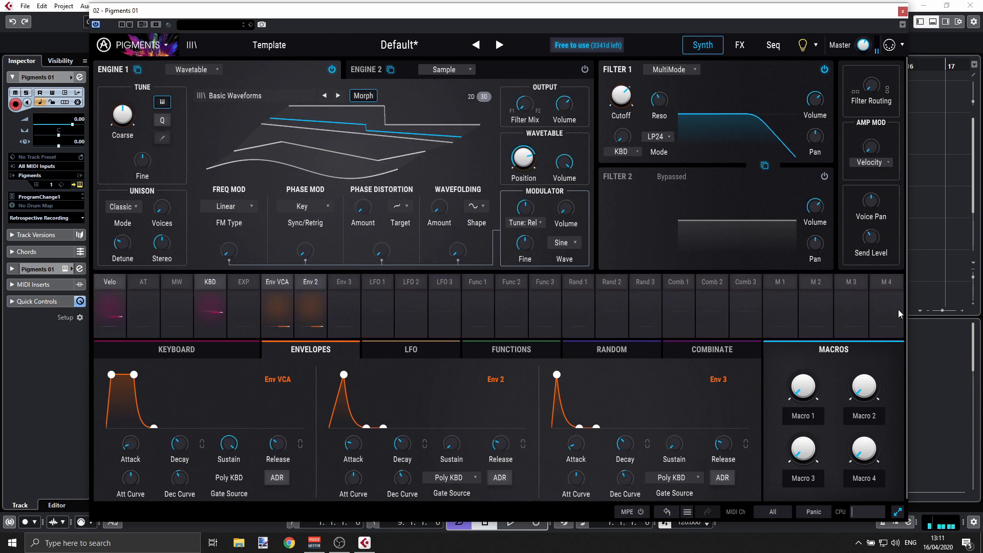
Lower the Filter 1 cutoff a little further to darken the sound
mouse_move(886, 229)
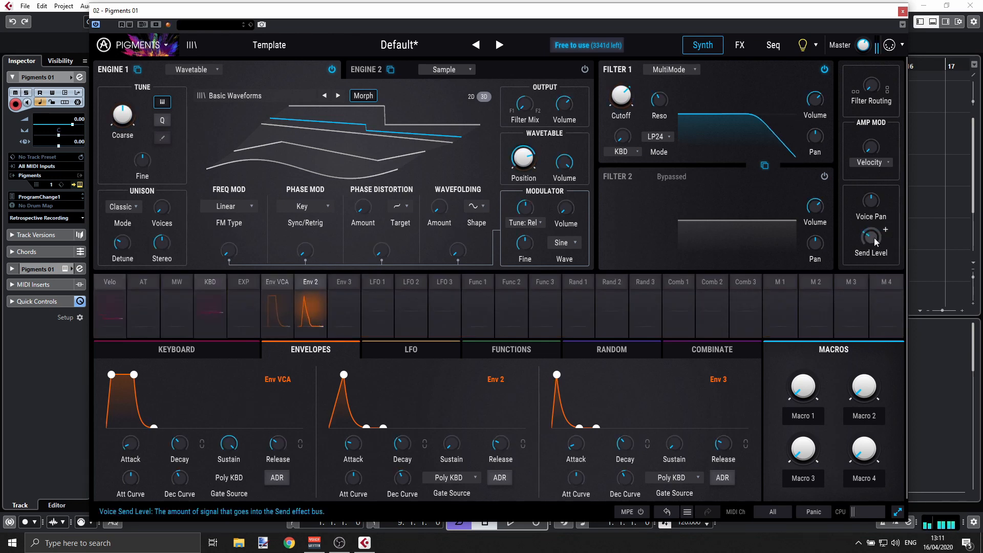
mouse_move(658, 106)
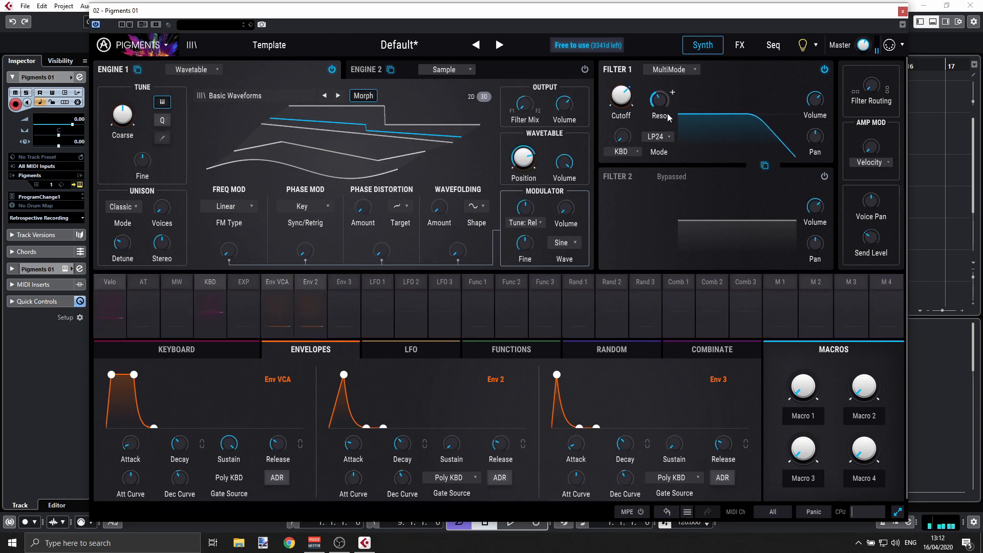
mouse_move(623, 98)
left_click_drag(623, 97, 669, 105)
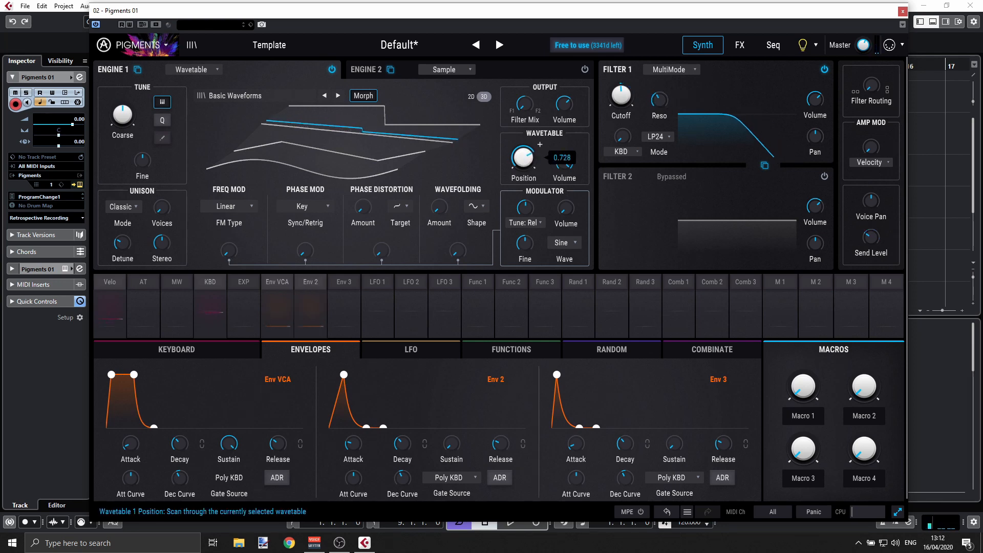
Modulate Engine 1's wavetable position with Env 2 by 0.21 and slightly lengthen the Env 2 attack
left_click(541, 146)
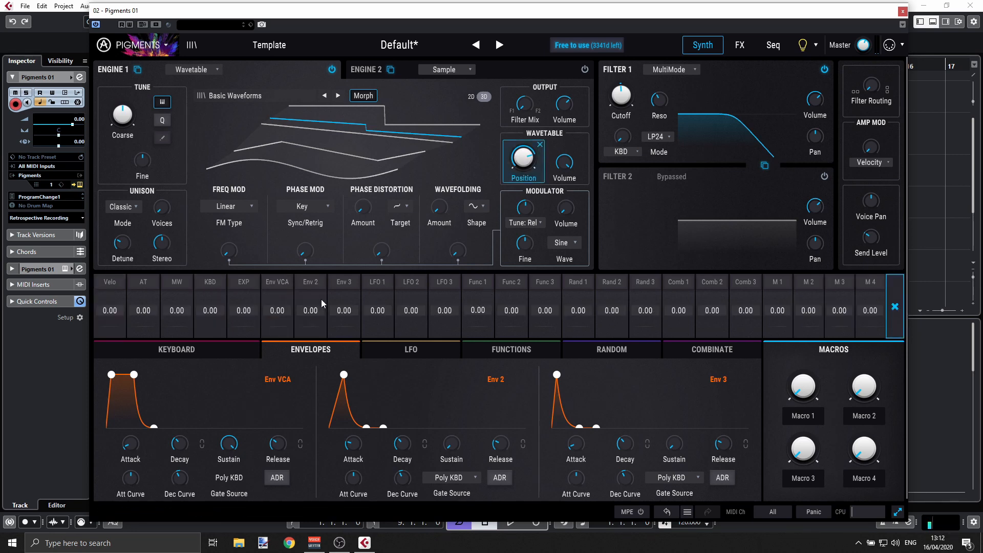
left_click_drag(321, 299, 321, 293)
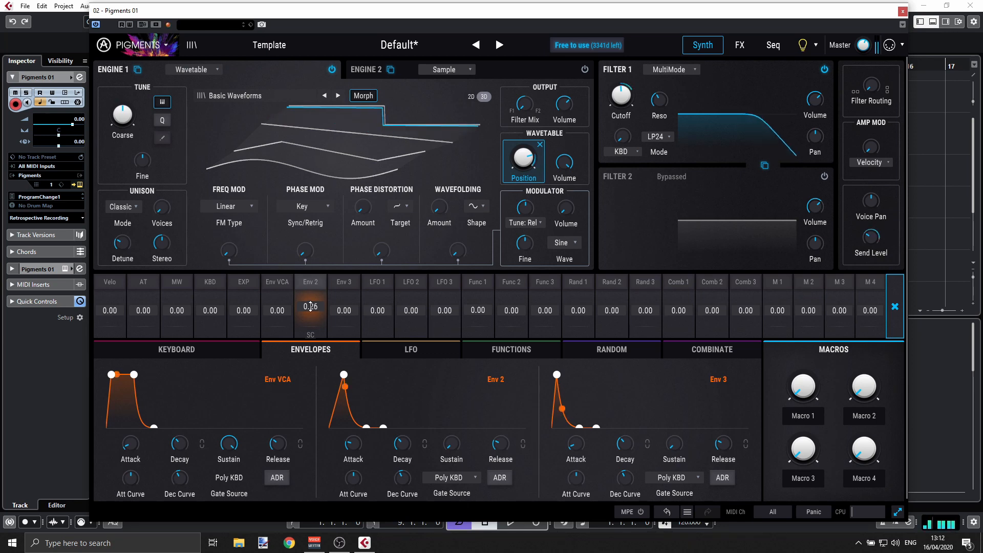
scroll(310, 306, "down", 5)
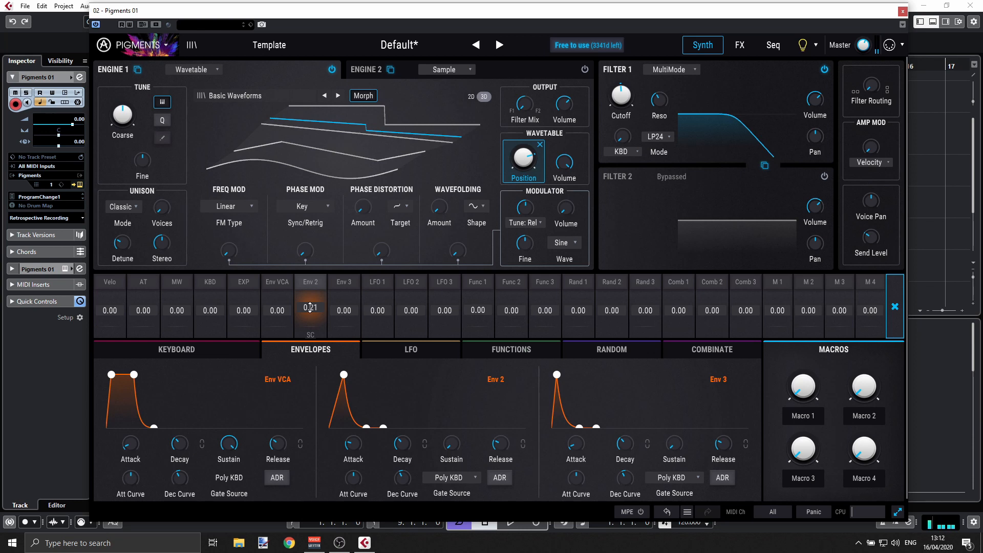
left_click_drag(352, 444, 352, 440)
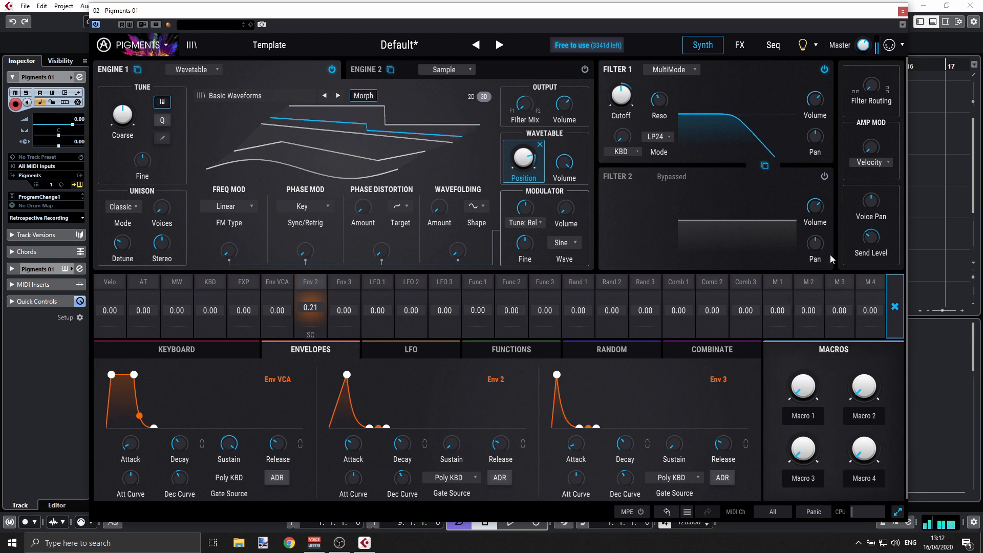
mouse_move(869, 236)
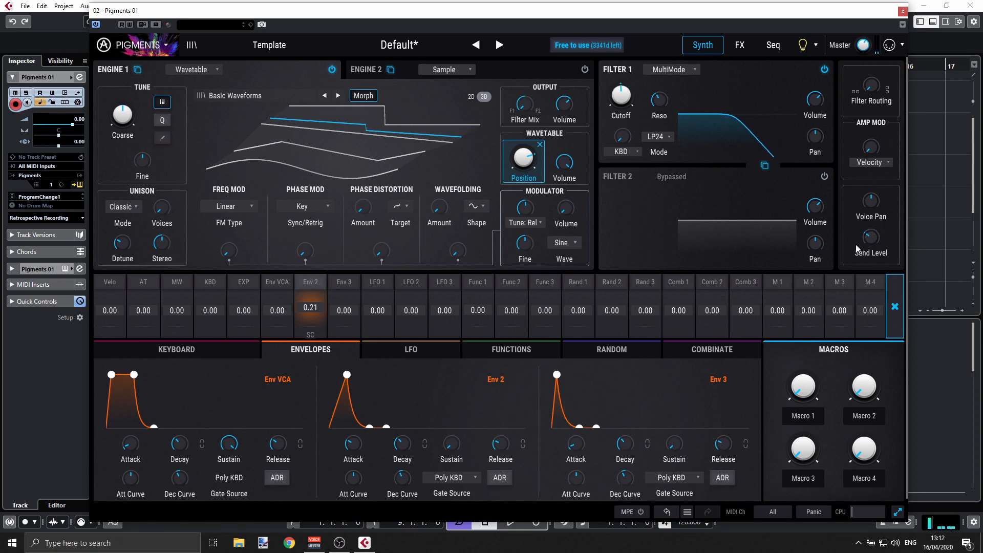
Set the Bus A delay's time division to 1/8 and raise its dry/wet mix and feedback
left_click(742, 46)
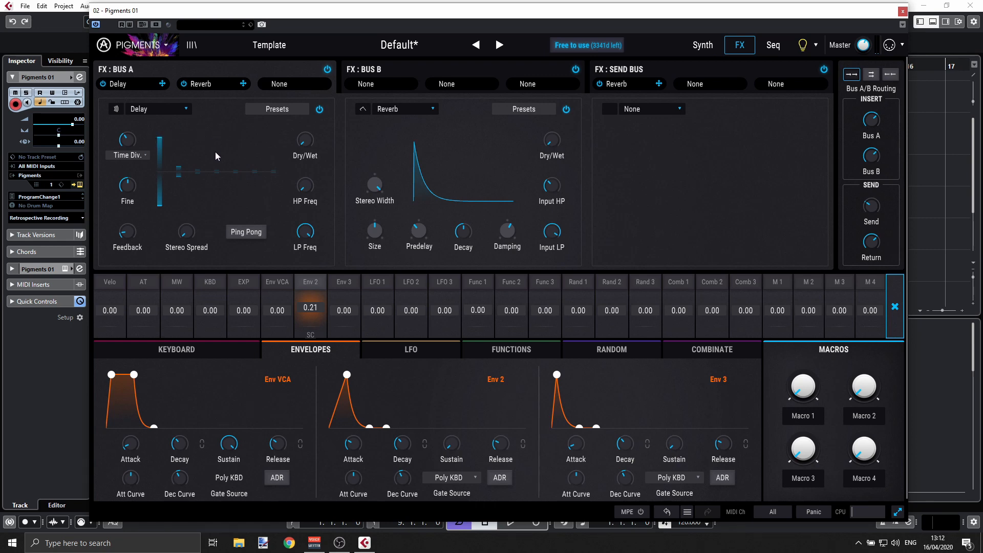
mouse_move(304, 139)
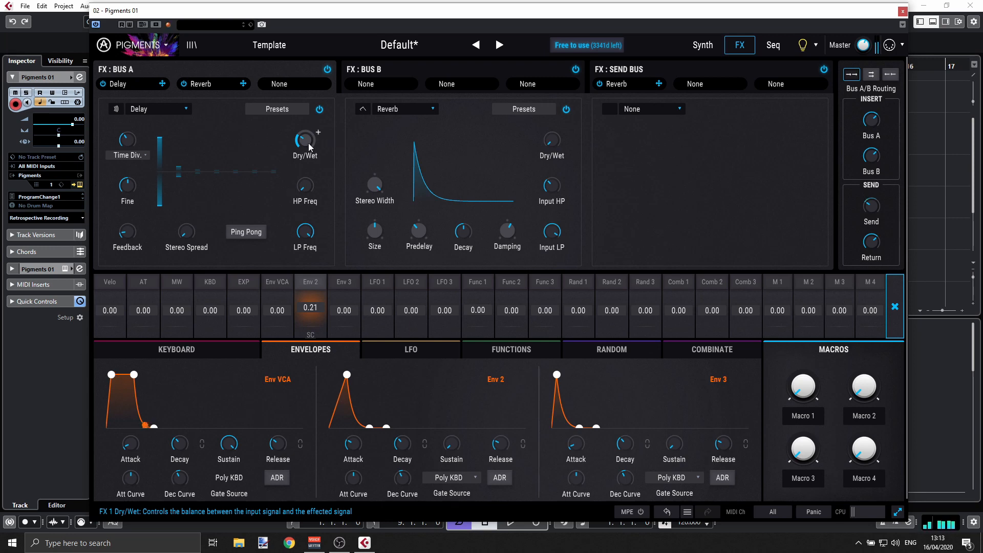
mouse_move(127, 139)
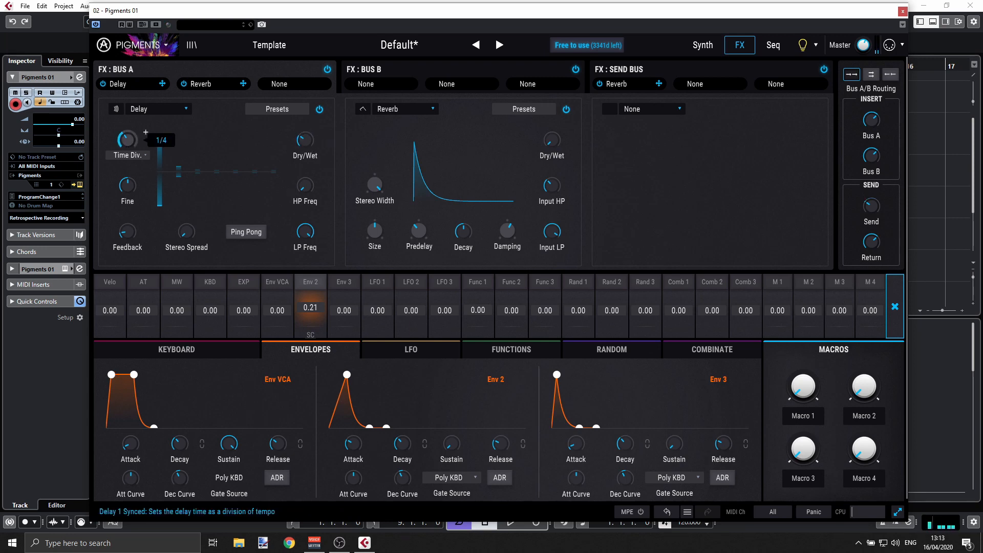
scroll(145, 132, "down", 2)
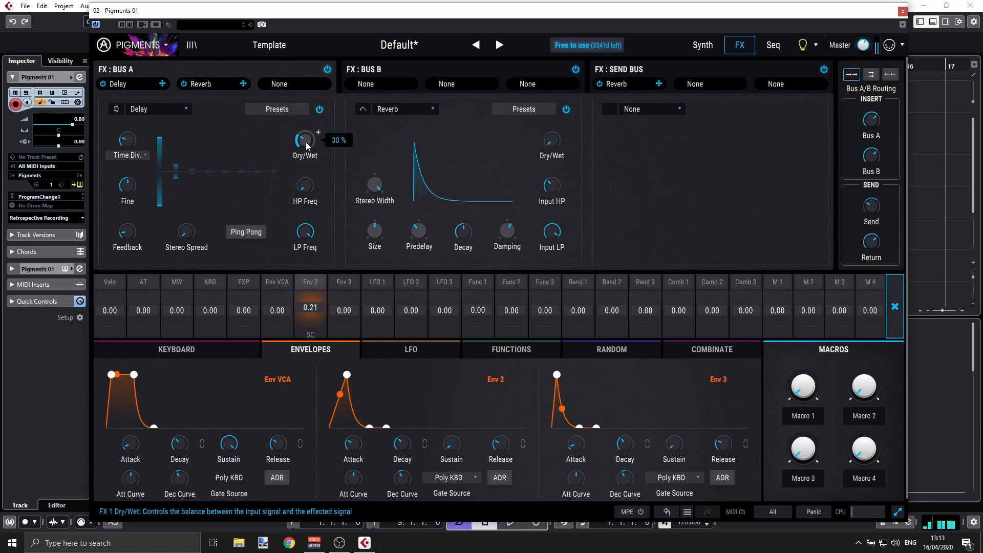
left_click_drag(305, 142, 305, 134)
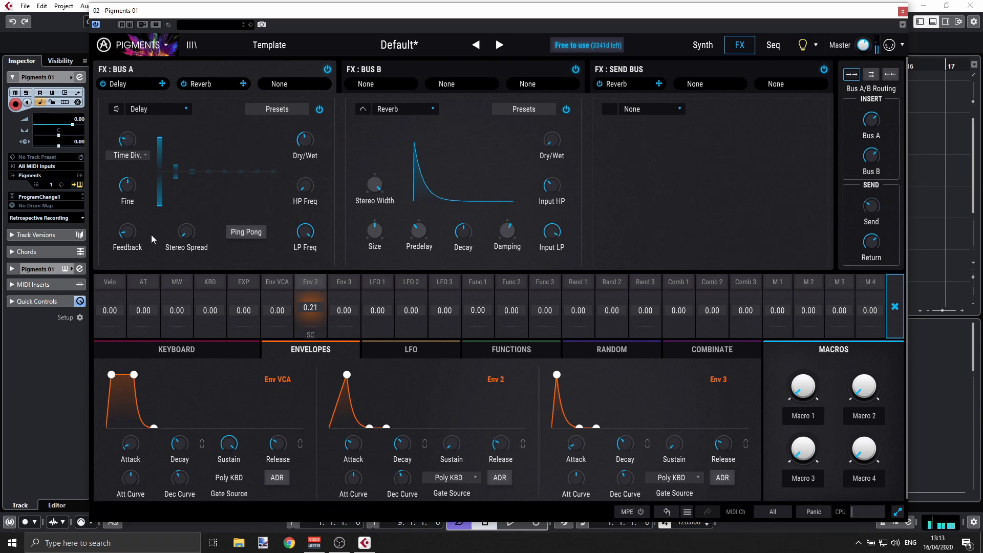
left_click_drag(127, 232, 140, 222)
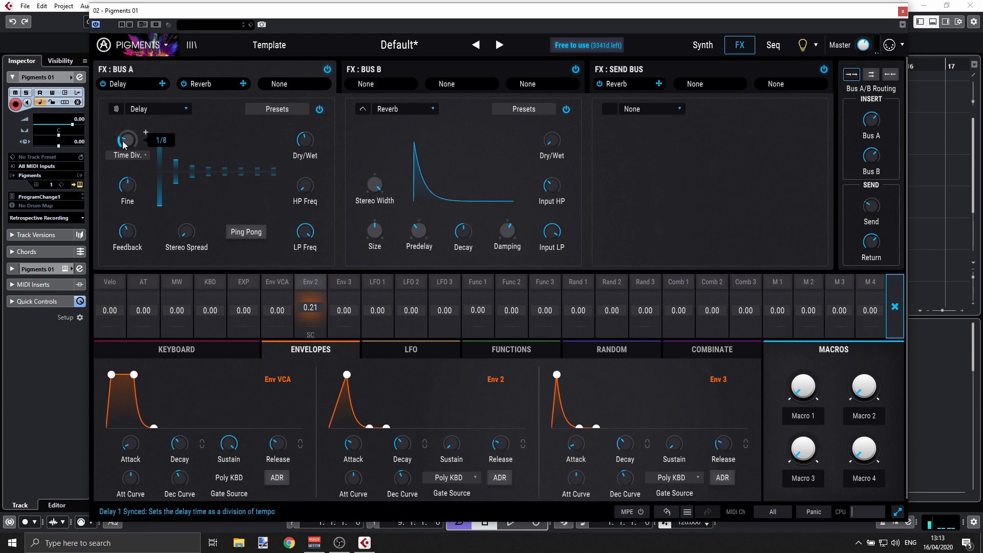
Lengthen the Bus A delay's time division and modulate it with Env 3 by 0.40
scroll(127, 137, "up", 1)
mouse_move(300, 141)
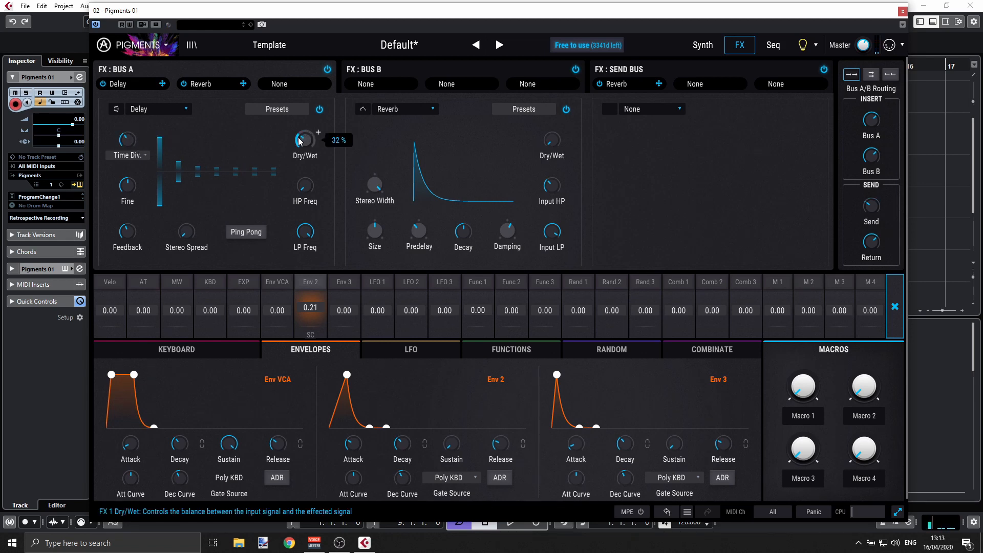
left_click(145, 132)
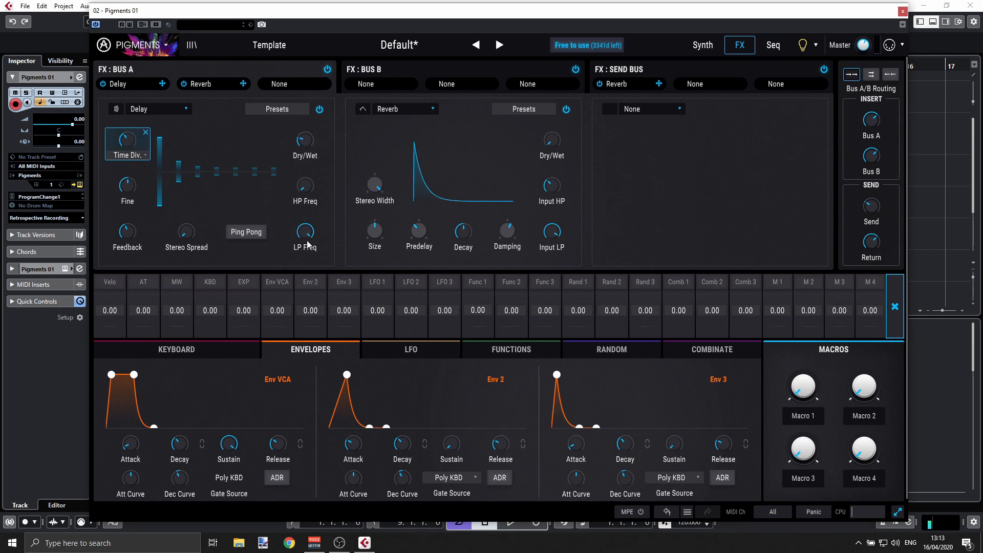
left_click_drag(353, 304, 352, 263)
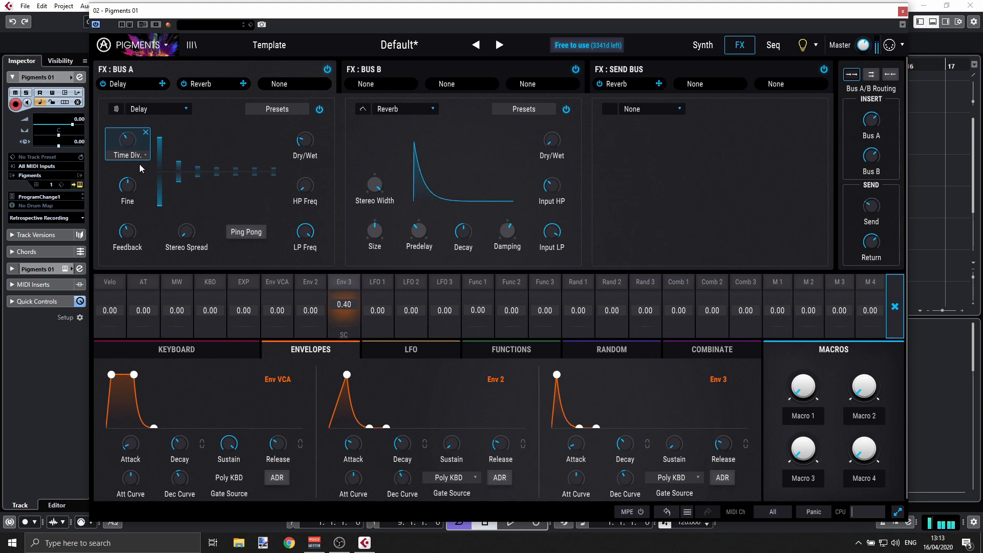
Shorten the Bus A delay's base time division to 1/16 and reduce its dry/wet mix and feedback
left_click_drag(127, 142, 128, 155)
mouse_move(294, 141)
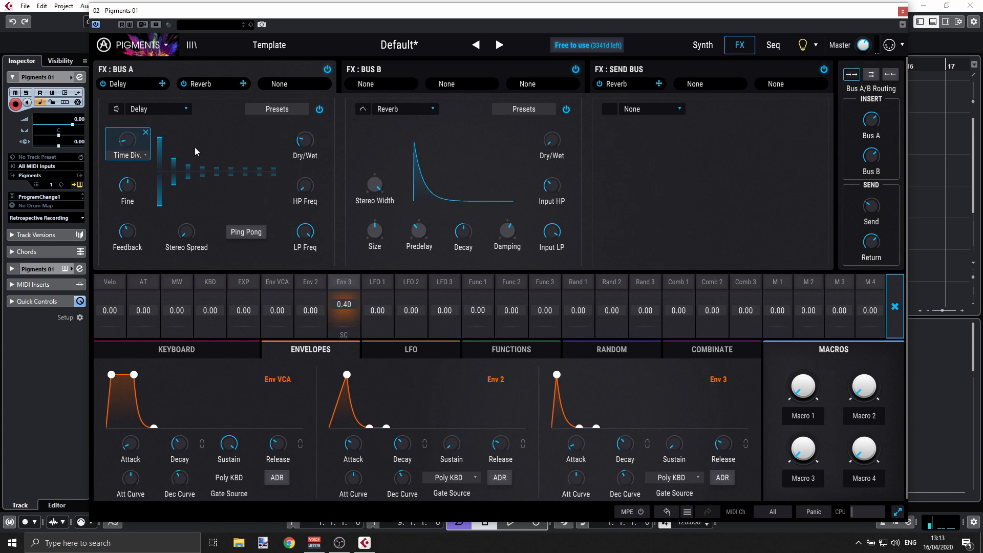
mouse_move(127, 236)
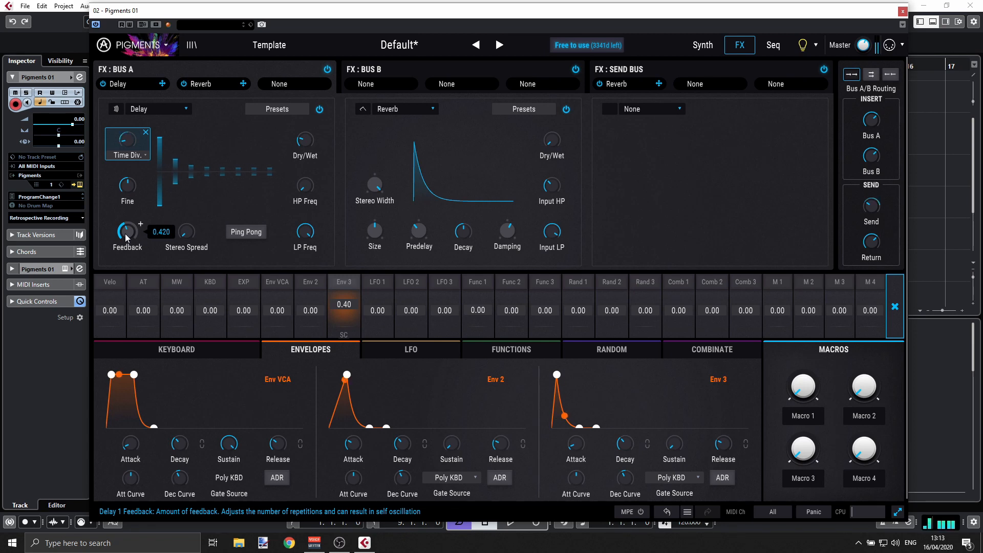
left_click_drag(127, 237, 126, 250)
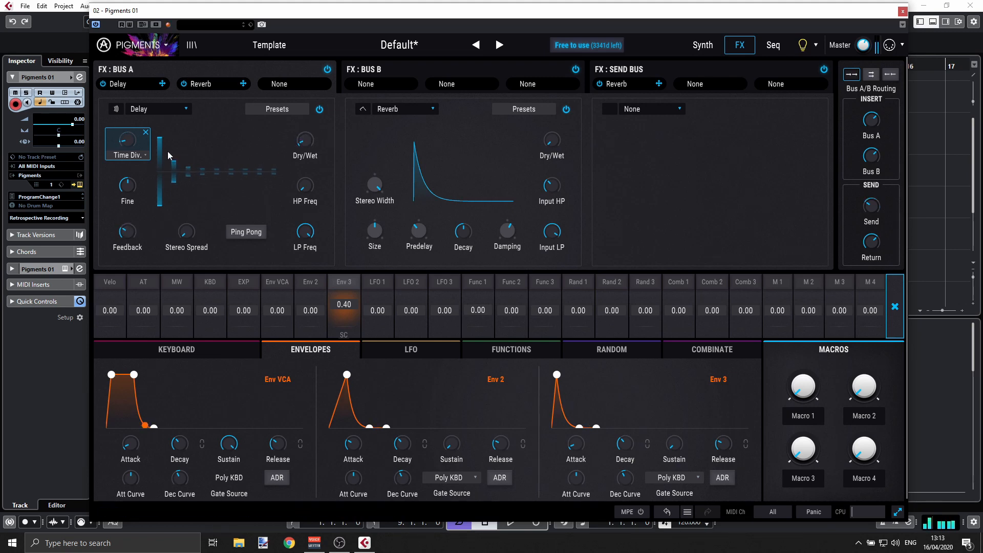
Lengthen the Env 3 attack moderately and raise the Bus A delay's feedback
mouse_move(127, 140)
left_click_drag(568, 444, 568, 436)
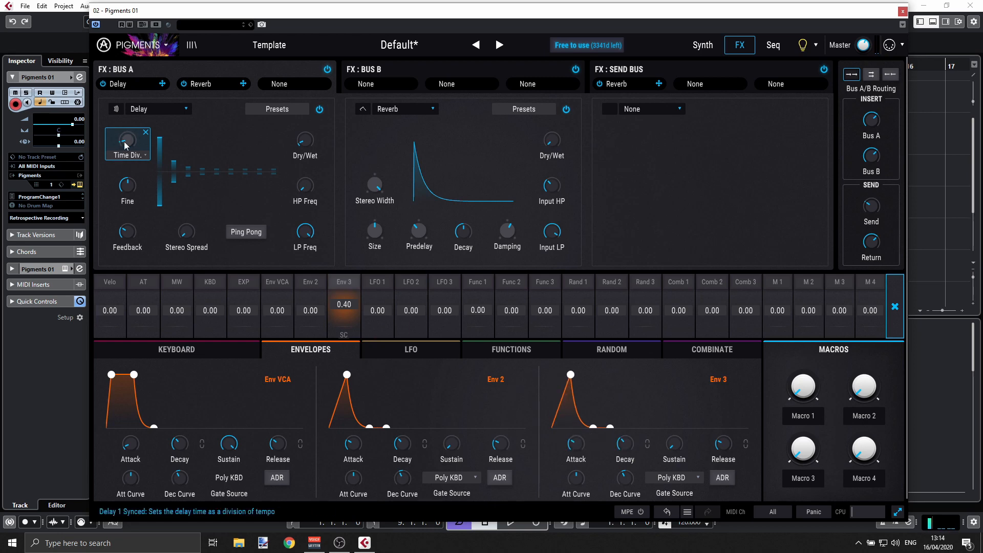
mouse_move(125, 145)
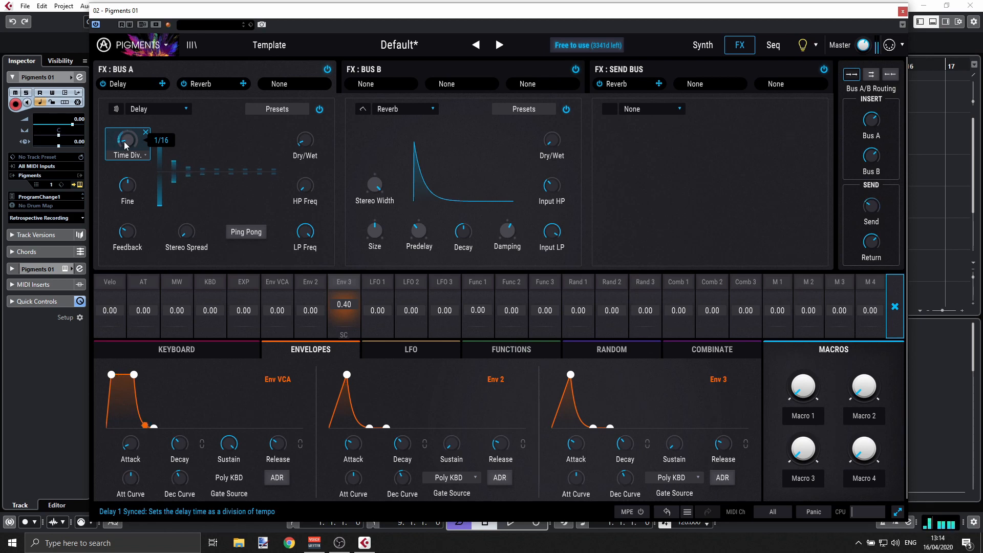
left_click_drag(585, 442, 589, 436)
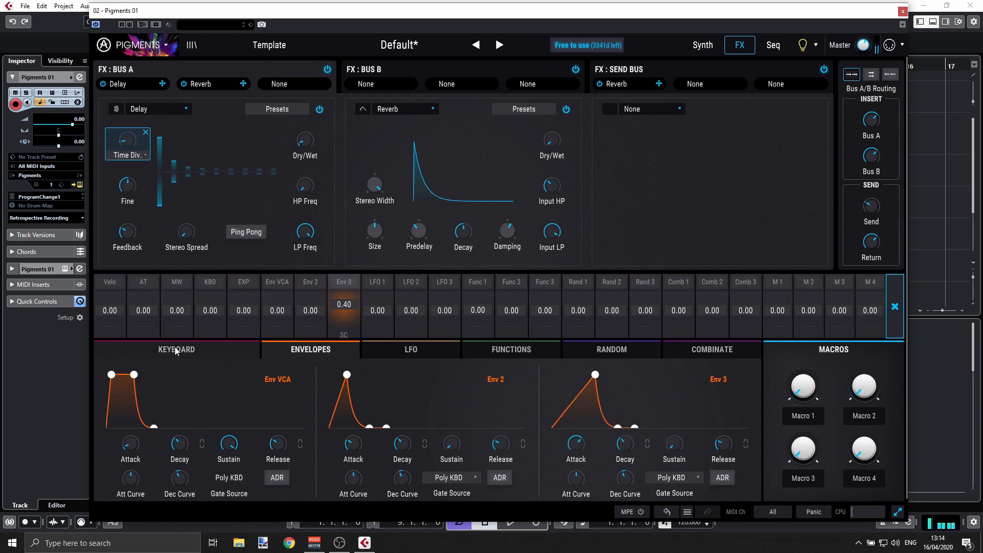
mouse_move(140, 224)
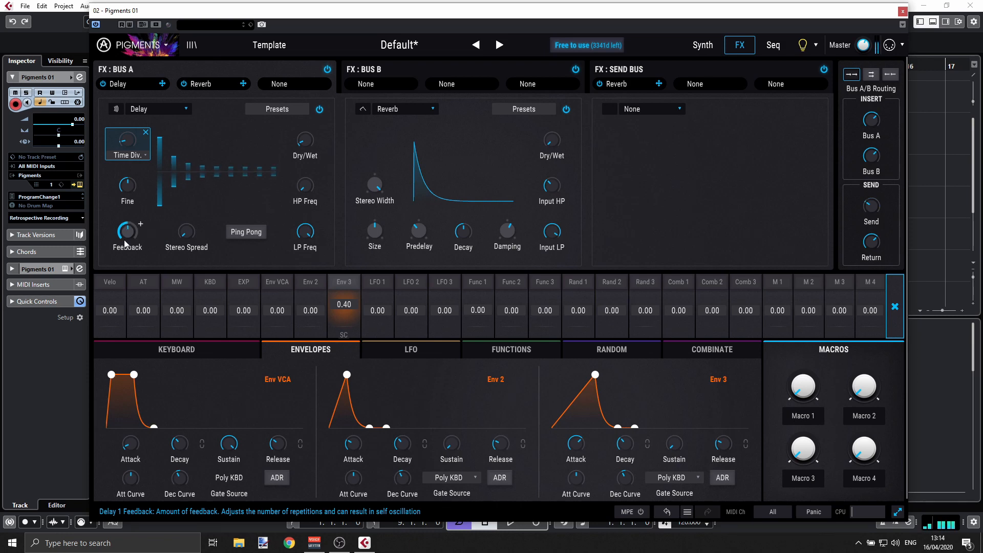
mouse_move(589, 436)
left_click_drag(573, 445, 573, 466)
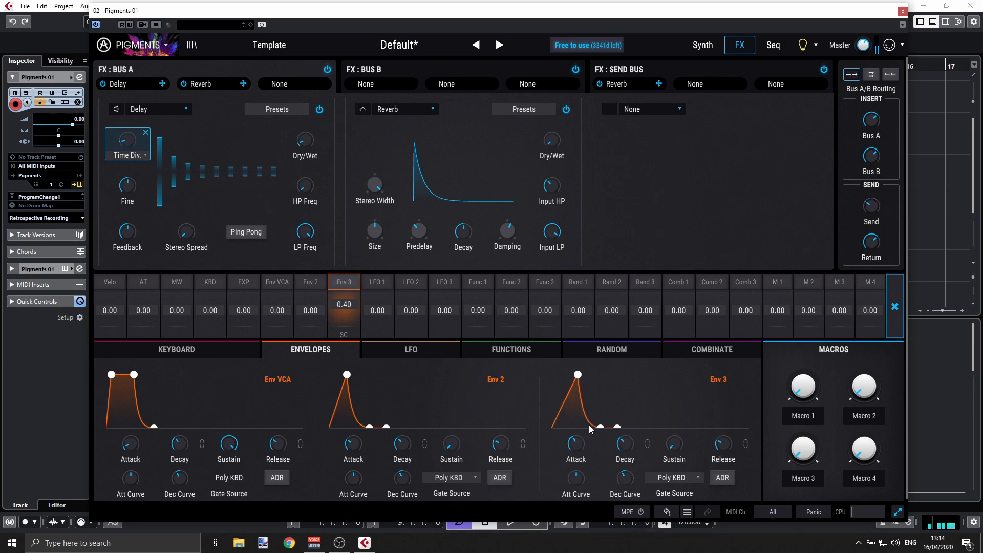
Reshape Env 3 with a shorter decay, a raised sustain level and a longer release
left_click_drag(600, 426, 591, 393)
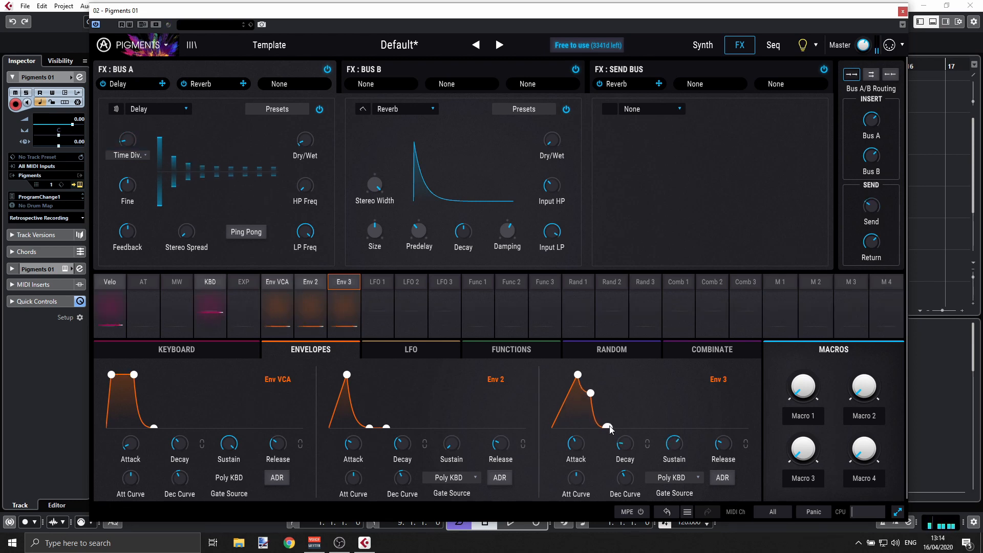
left_click_drag(608, 427, 629, 428)
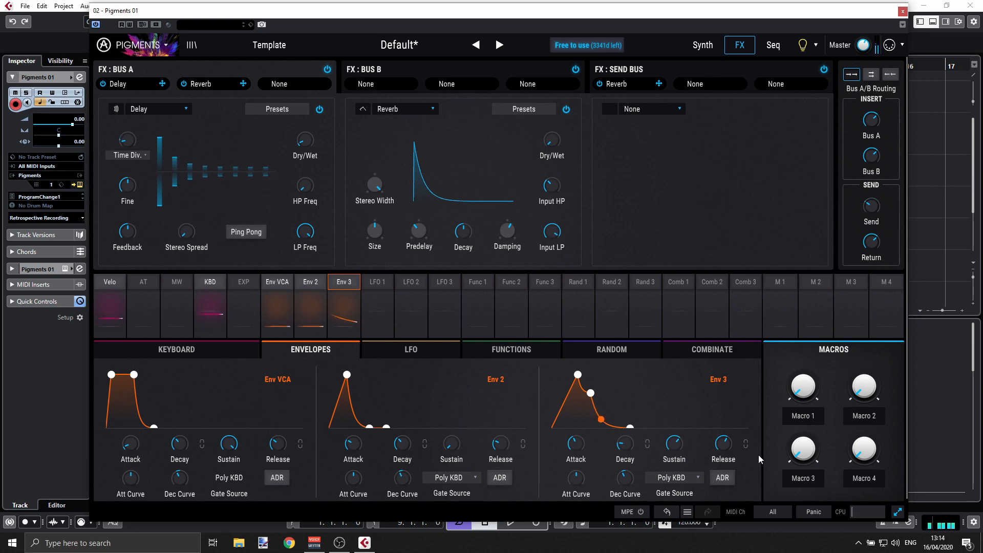
left_click_drag(638, 426, 644, 428)
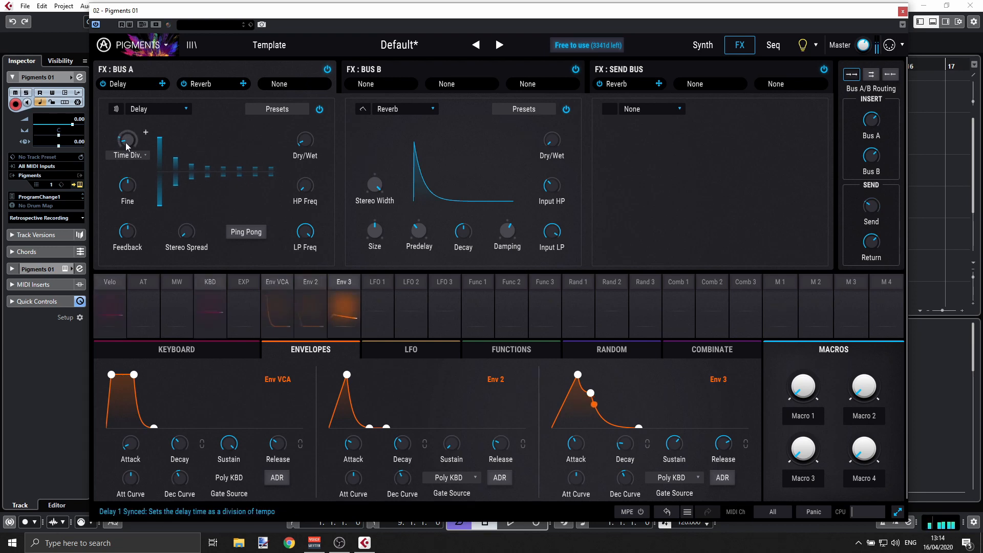
Fine-tune the Bus A delay's time division, settling on a short one, and slightly adjust its dry/wet mix
left_click_drag(125, 143, 125, 135)
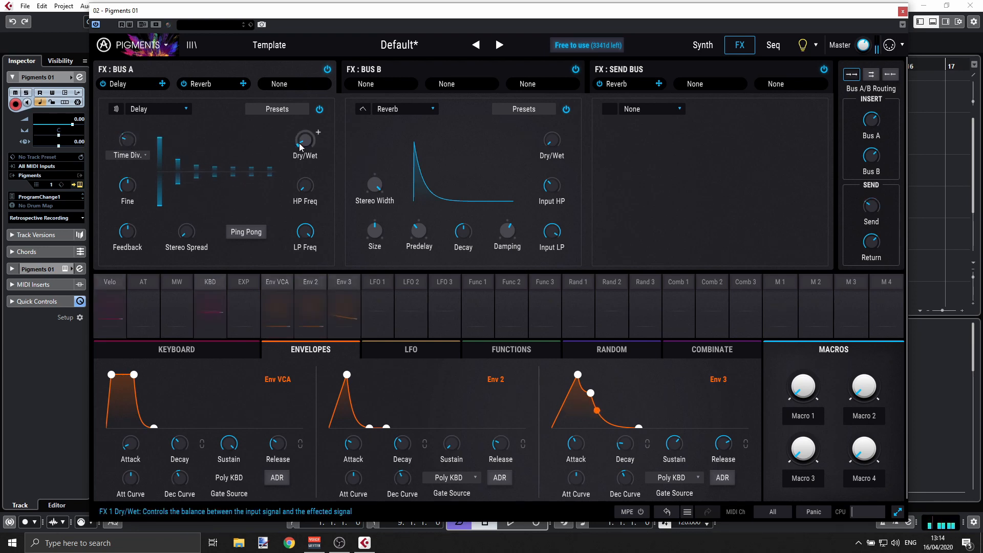
left_click_drag(299, 149, 296, 149)
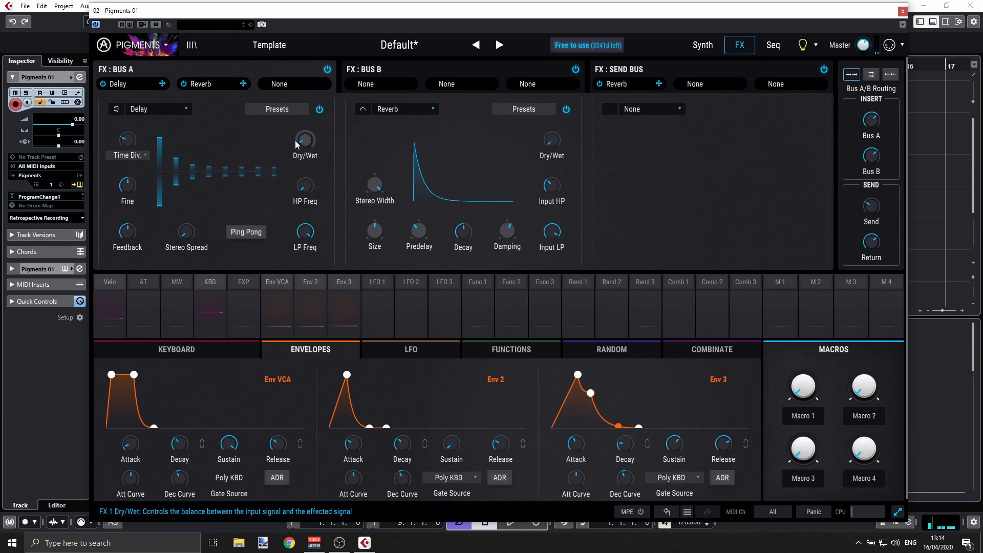
mouse_move(309, 138)
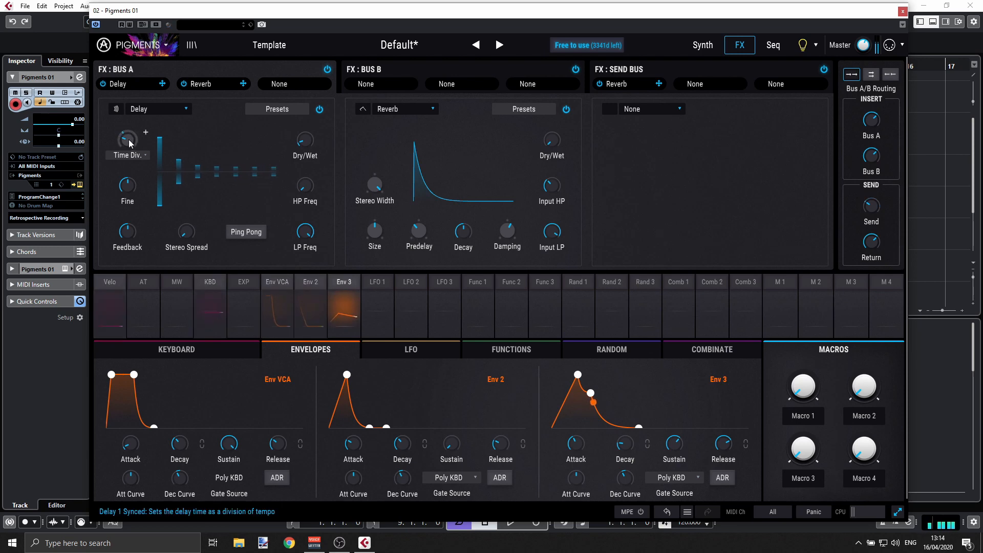
mouse_move(130, 143)
left_mouse_down()
mouse_move(130, 133)
mouse_move(129, 144)
left_mouse_up()
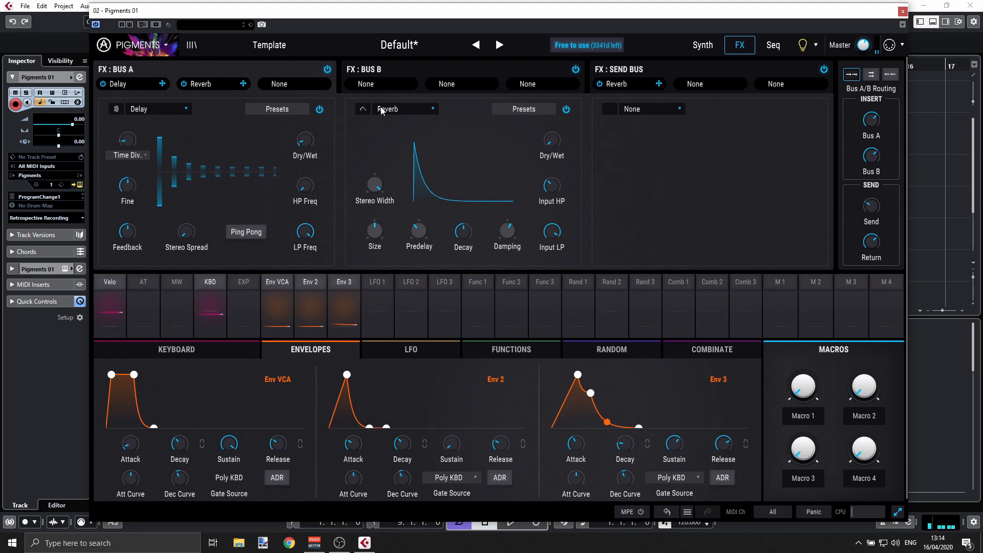
Lower the Filter 1 cutoff and move Engine 1's wavetable position down to about the middle of its range
left_click(695, 47)
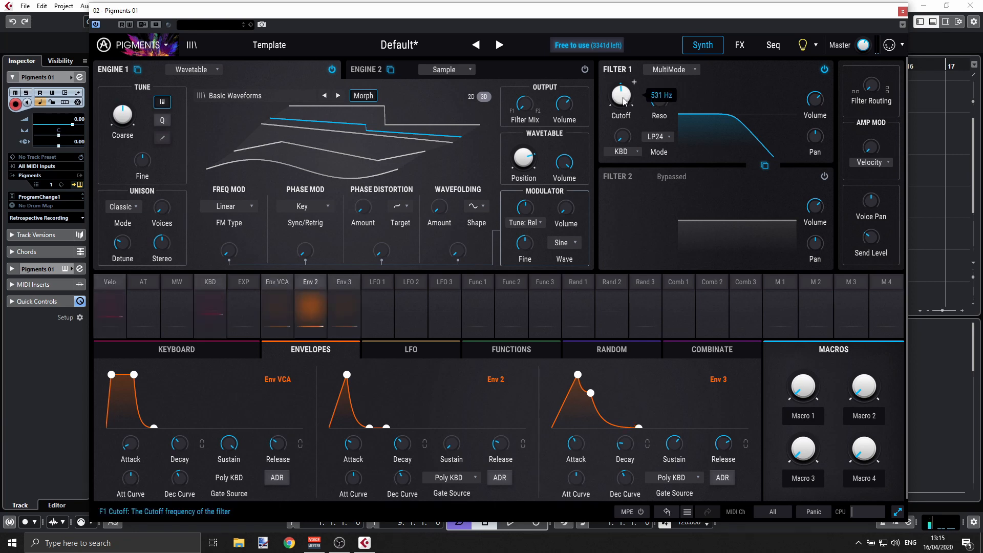
left_click_drag(622, 94, 621, 105)
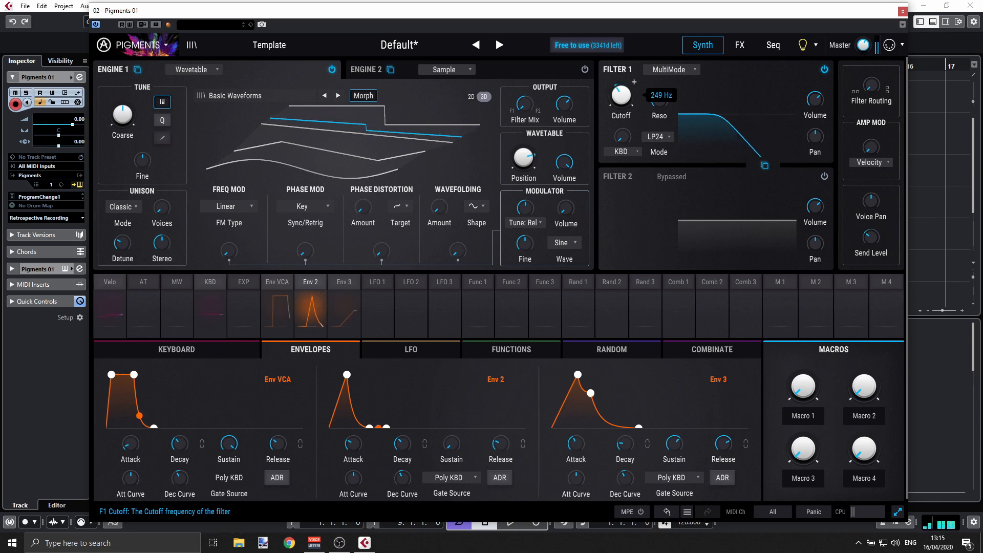
left_click_drag(622, 105, 624, 101)
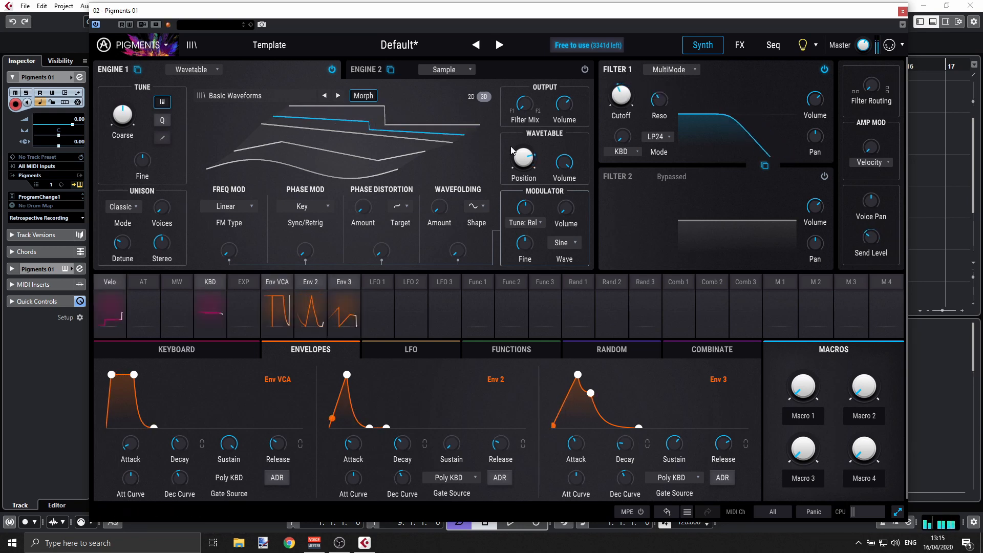
mouse_move(527, 157)
left_mouse_down()
mouse_move(526, 166)
mouse_move(526, 147)
mouse_move(525, 157)
left_mouse_up()
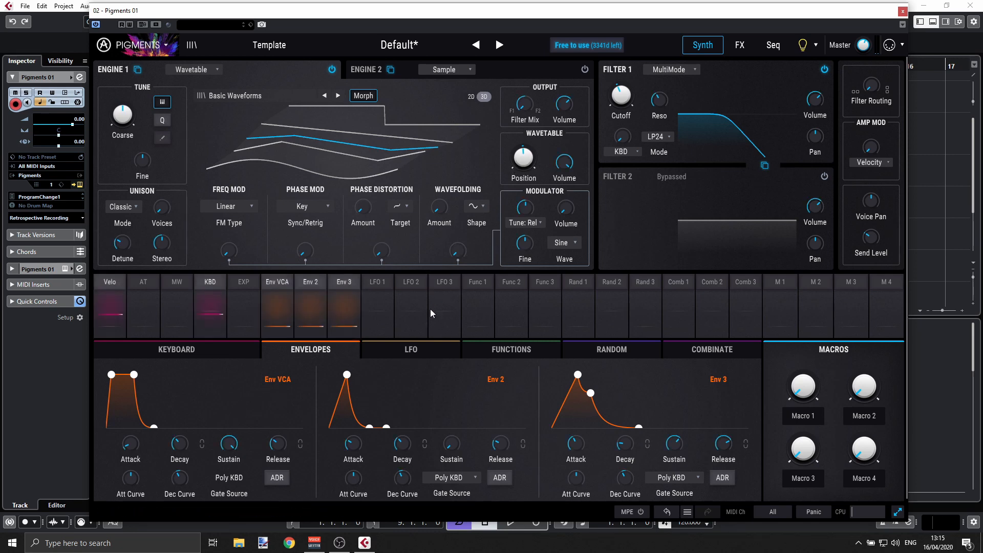
Review the attack, sustain and release settings of Env 2
mouse_move(354, 451)
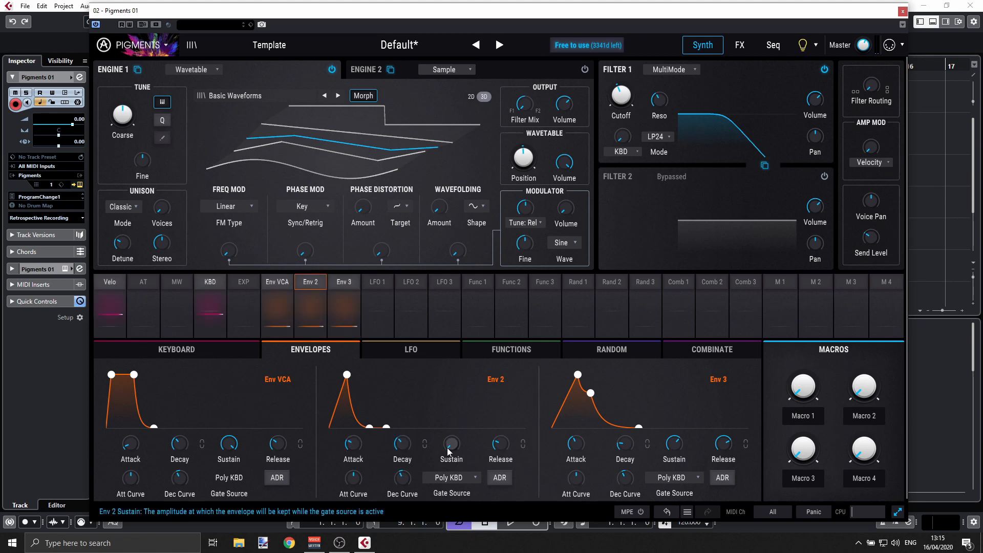
mouse_move(444, 451)
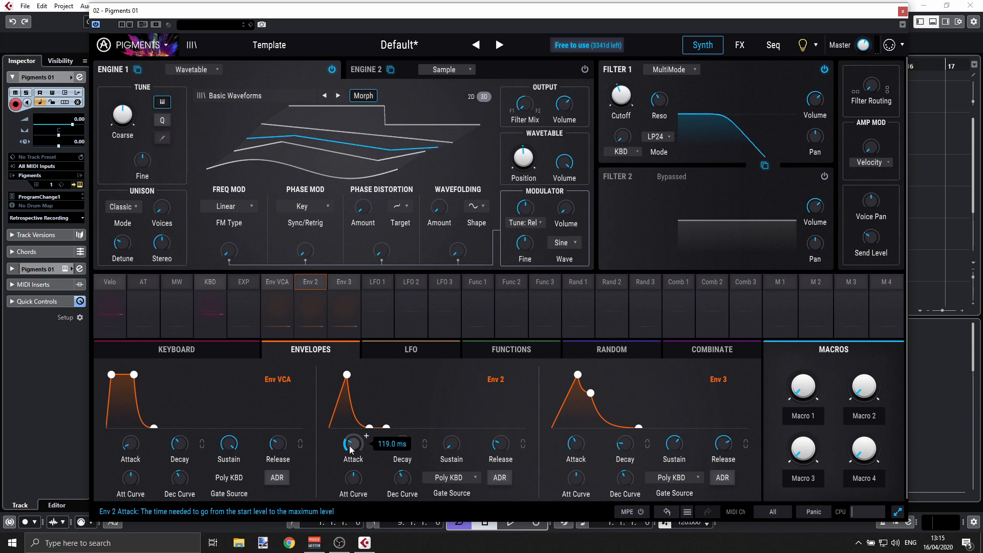
mouse_move(507, 454)
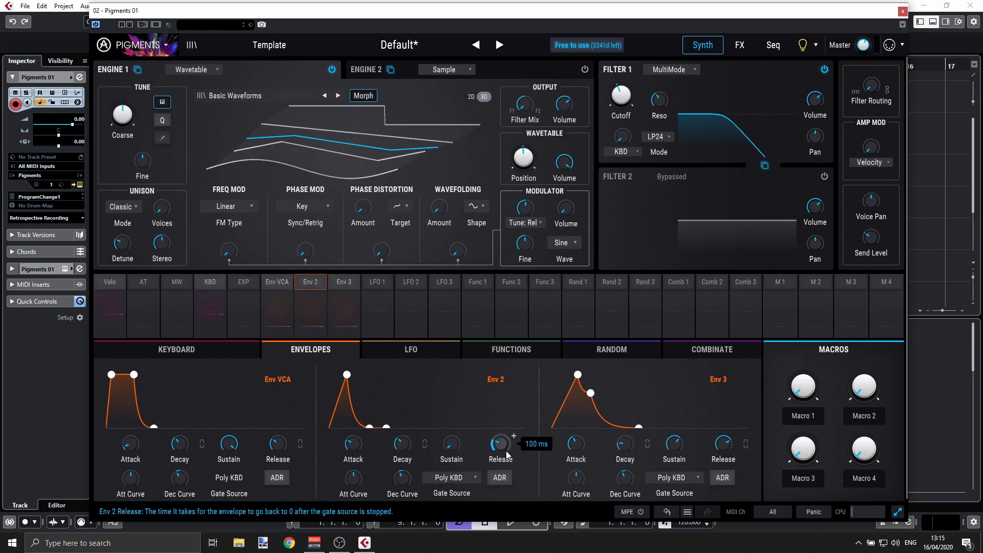